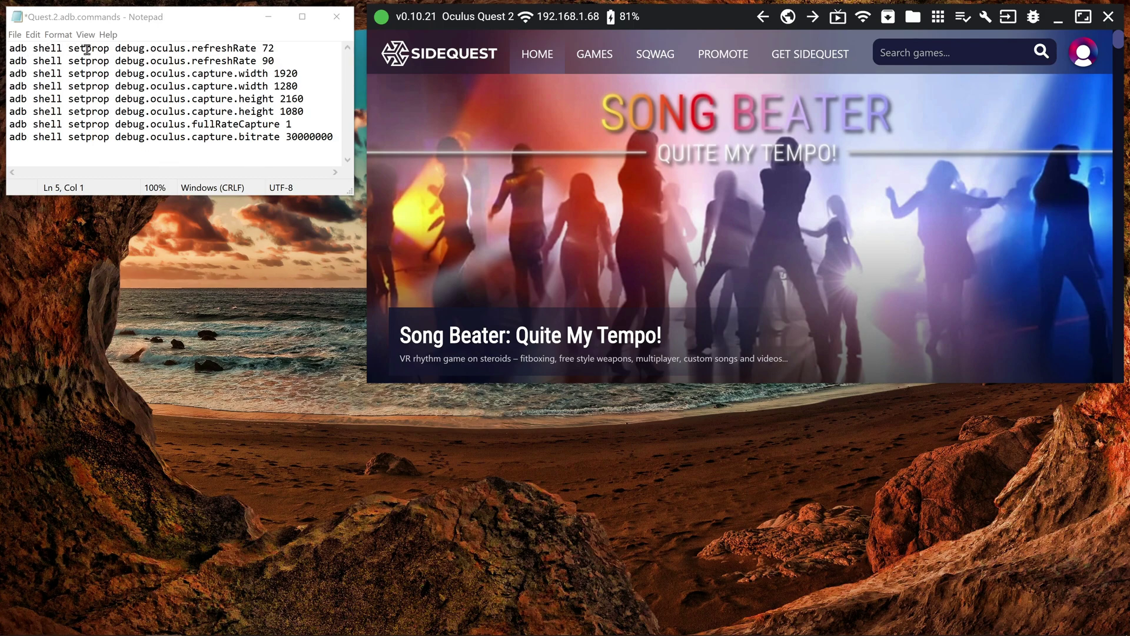
Open SideQuest's Run ADB Commands menu for the connected Quest 2.
click(1008, 18)
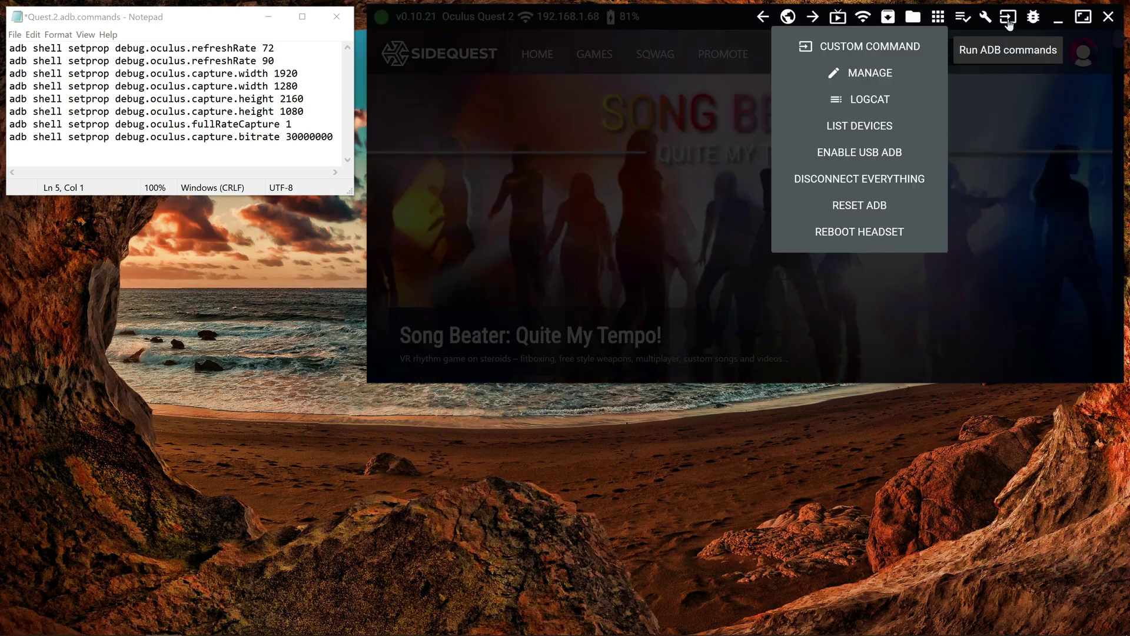
Run the Notepad refreshRate 90 setprop line as a custom ADB command.
click(893, 49)
click(688, 174)
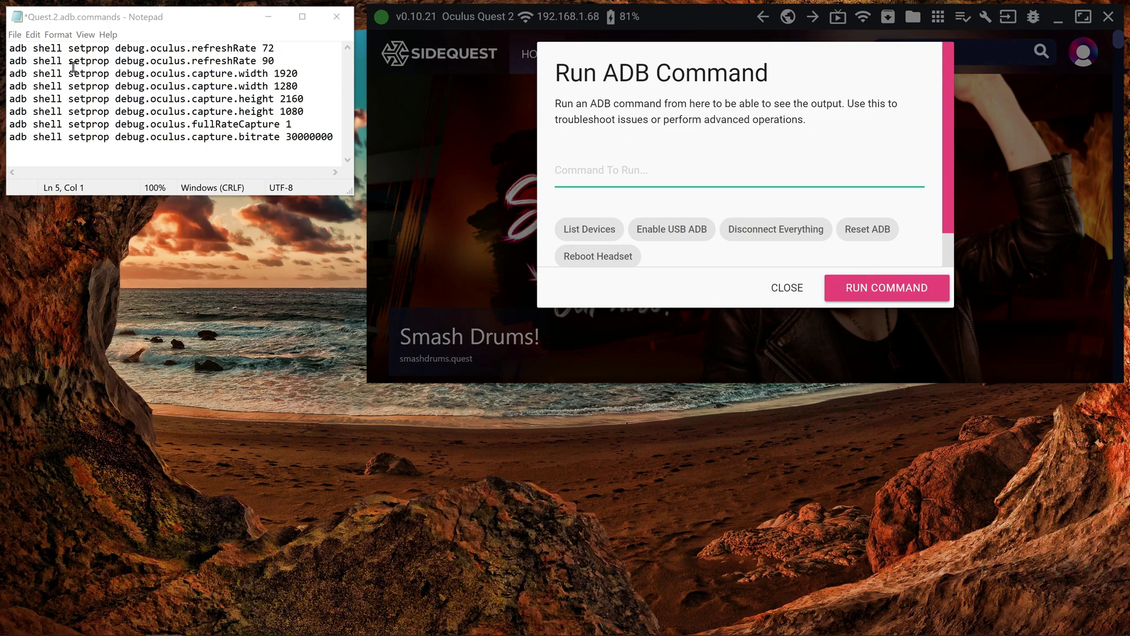
click(10, 61)
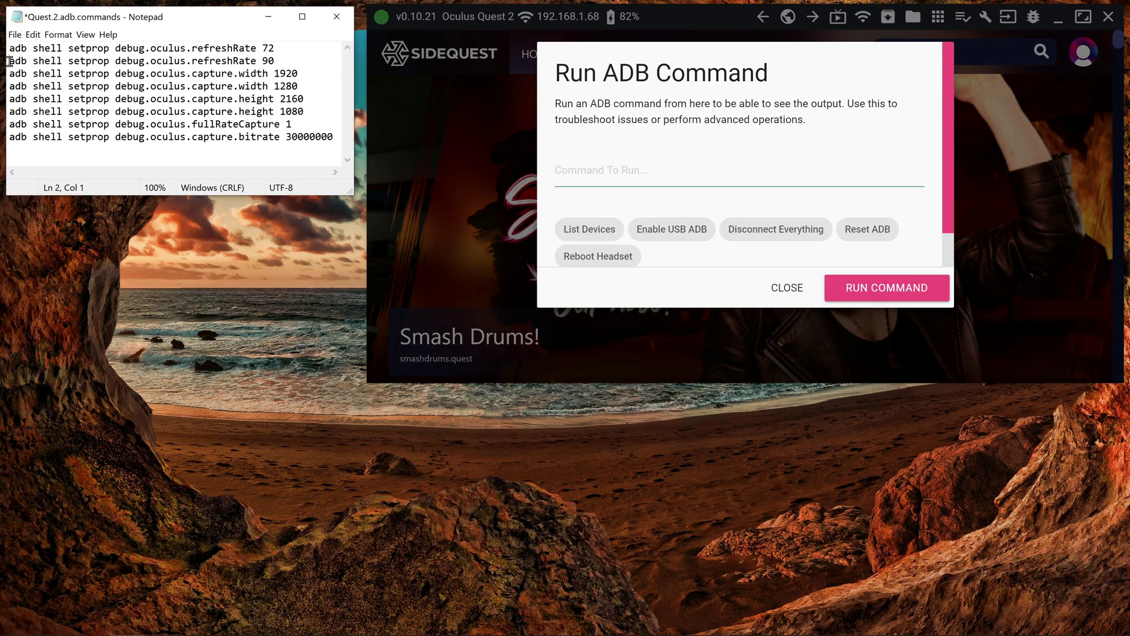
drag(10, 61, 285, 58)
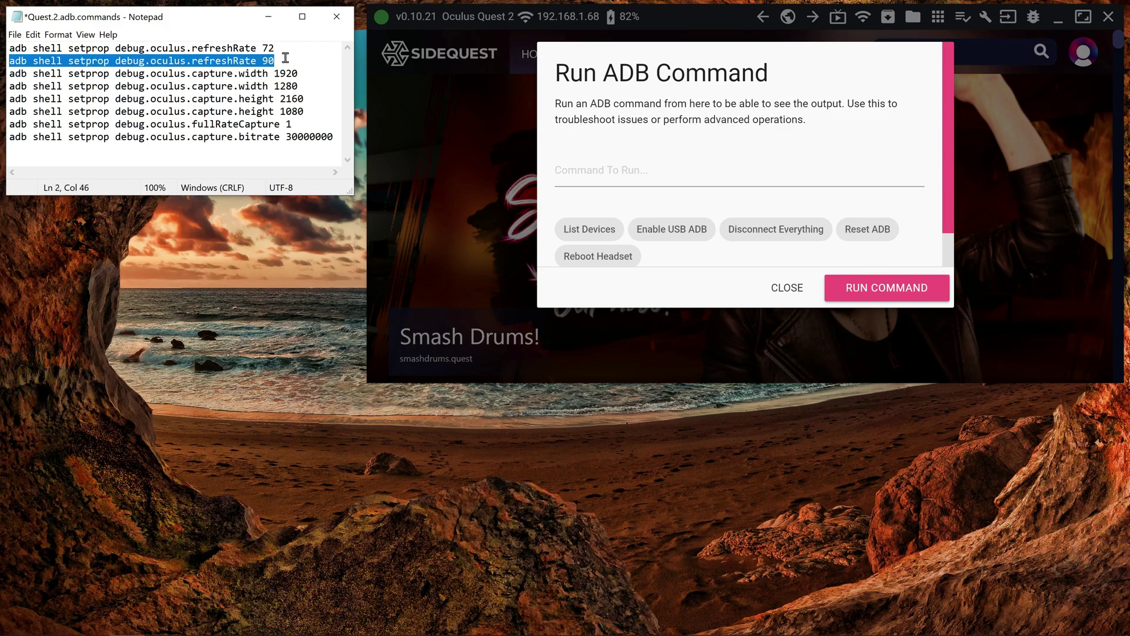
click(633, 178)
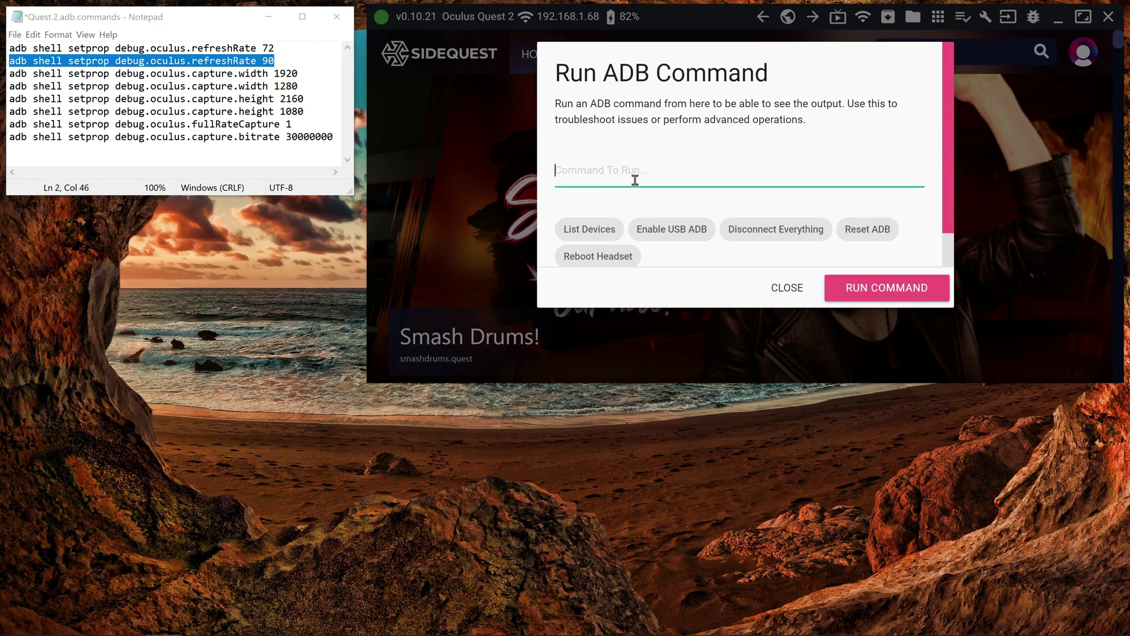
text(adb shell setprop debug.oculus.refreshRate 90)
click(886, 295)
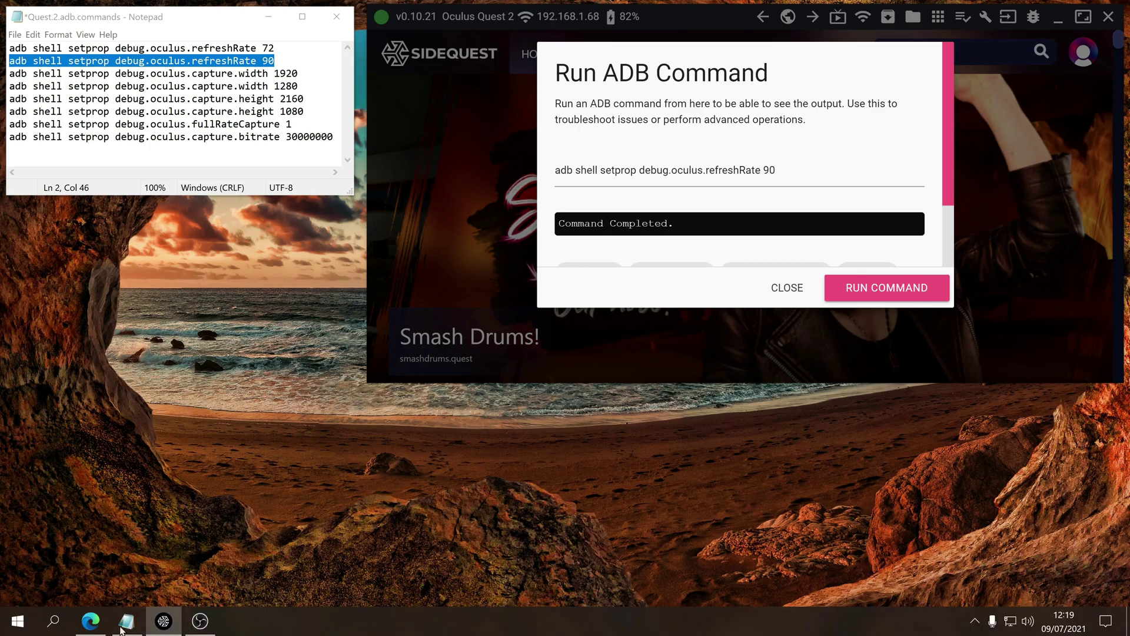
click(98, 625)
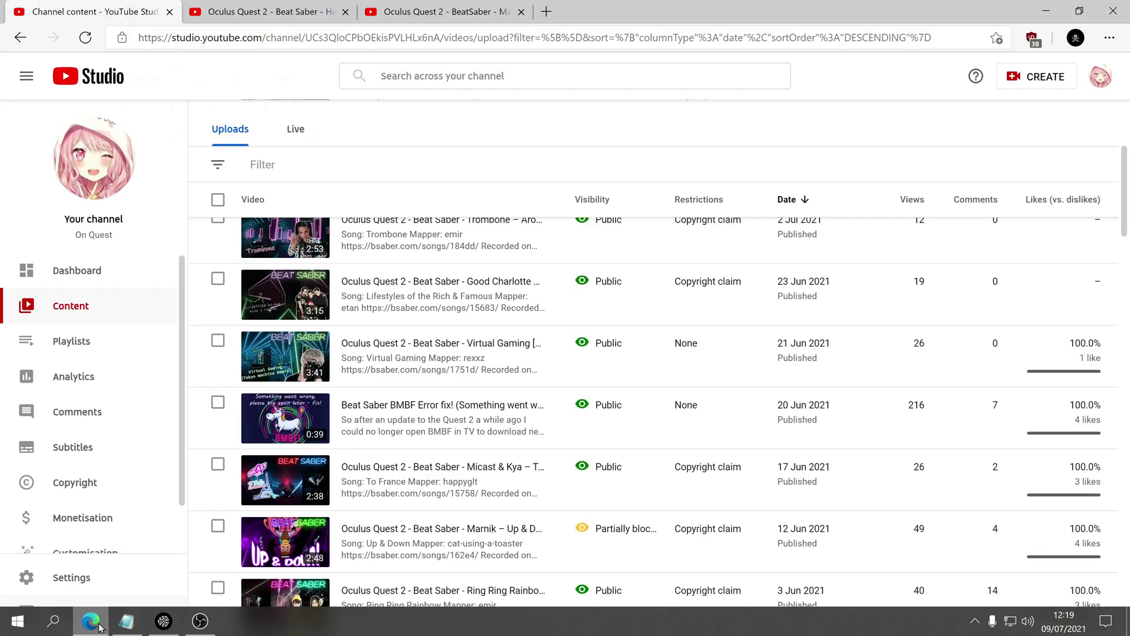
View the Beat Saber Headphones – Nightcore video tab, then minimize the browser.
click(242, 11)
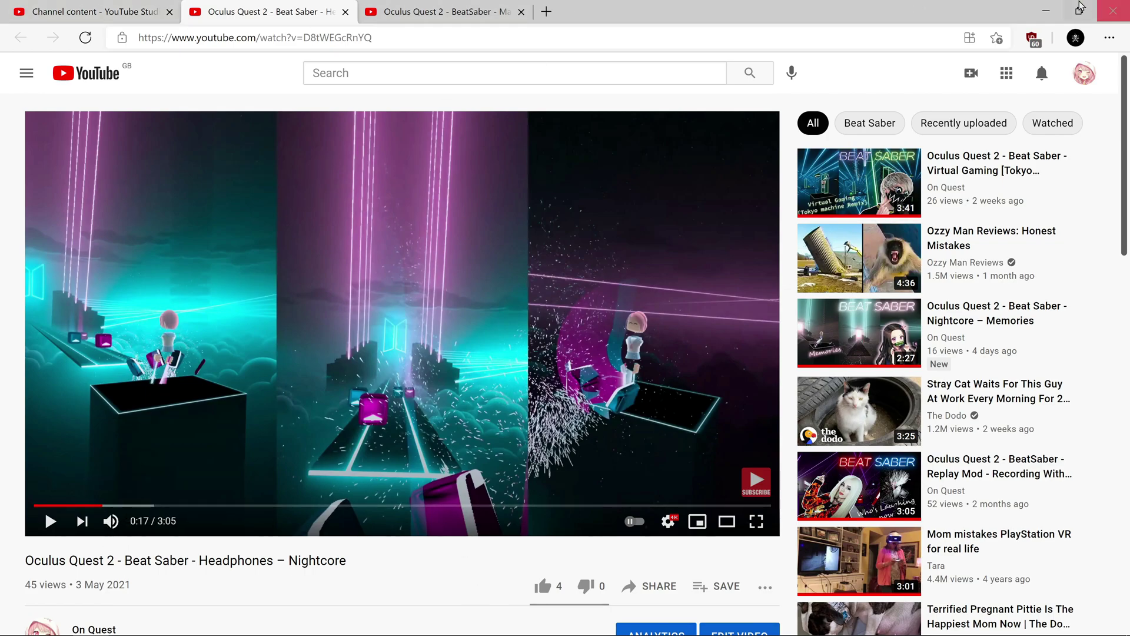
click(1046, 11)
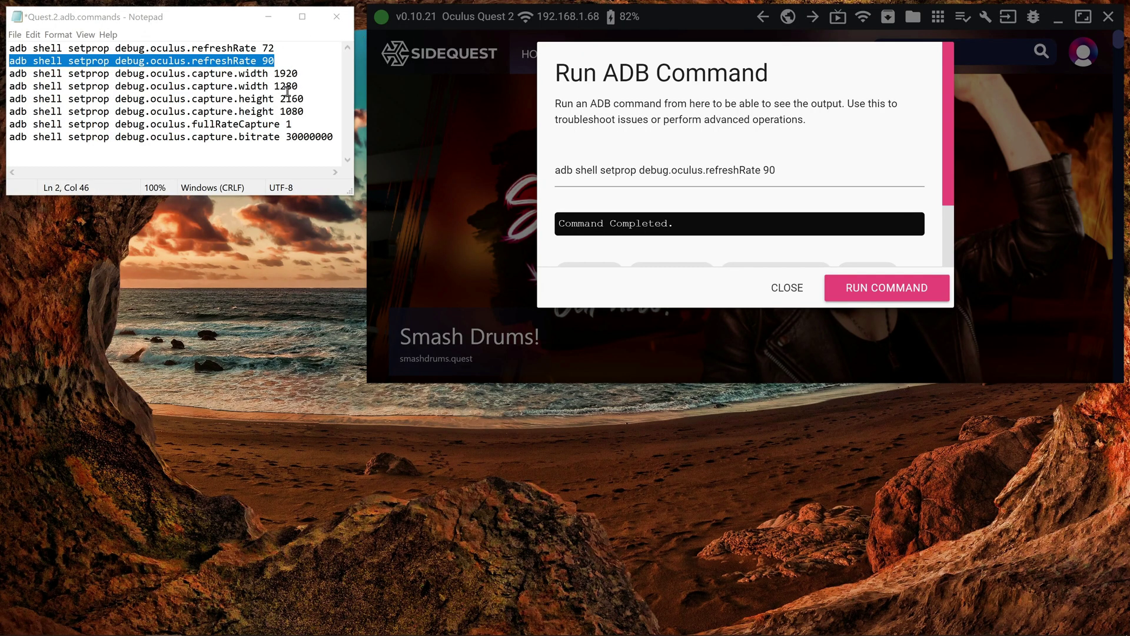
Run the setprop command setting the capture width to 1280.
mouse_move(165, 624)
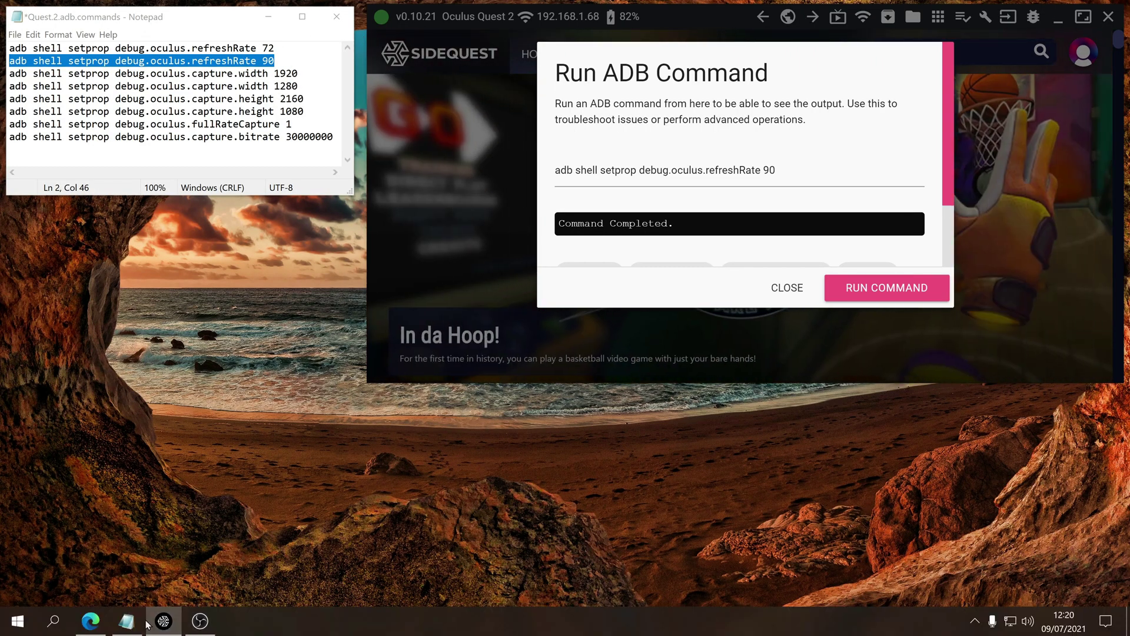
click(95, 623)
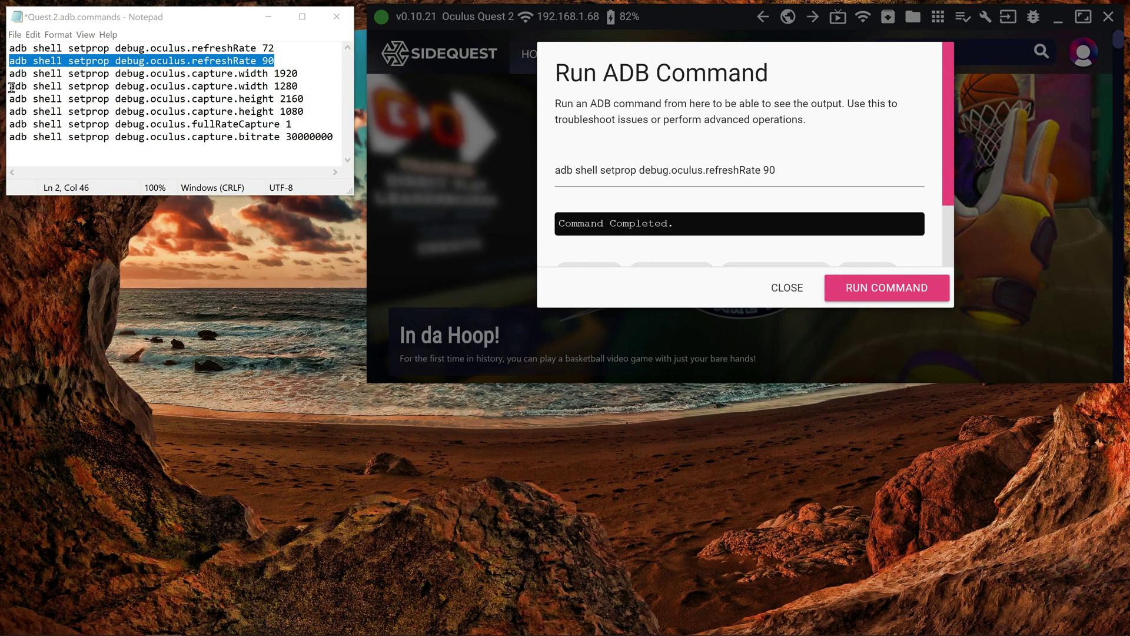
drag(11, 87, 297, 87)
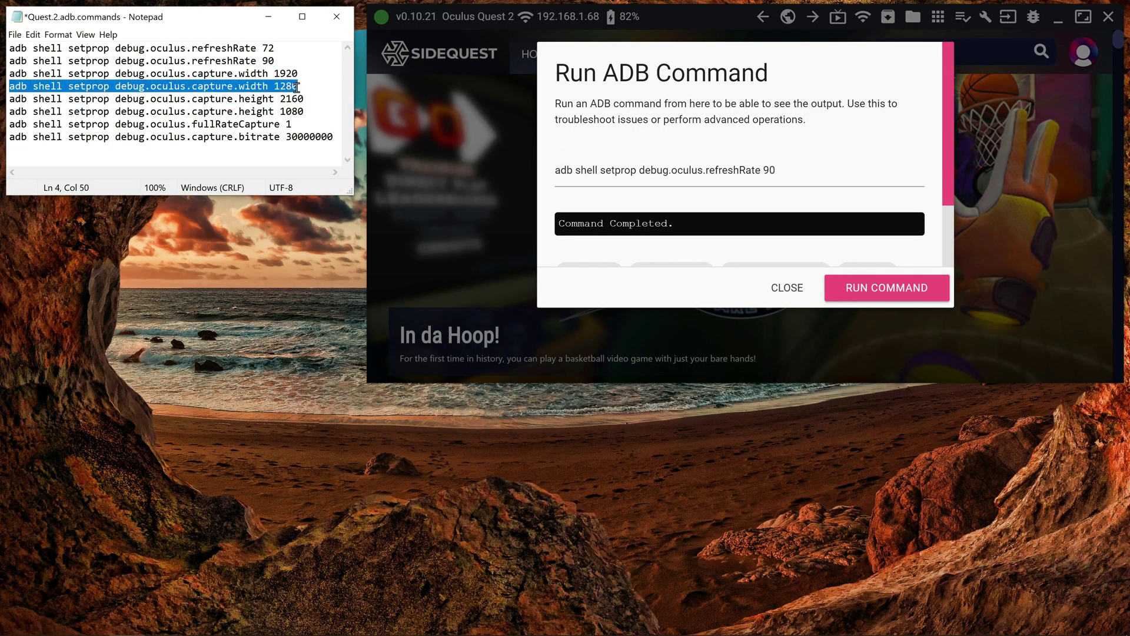
click(788, 172)
key(ctrl+a)
text(adb shell setprop debug.oculus.capture.width 1280)
click(860, 289)
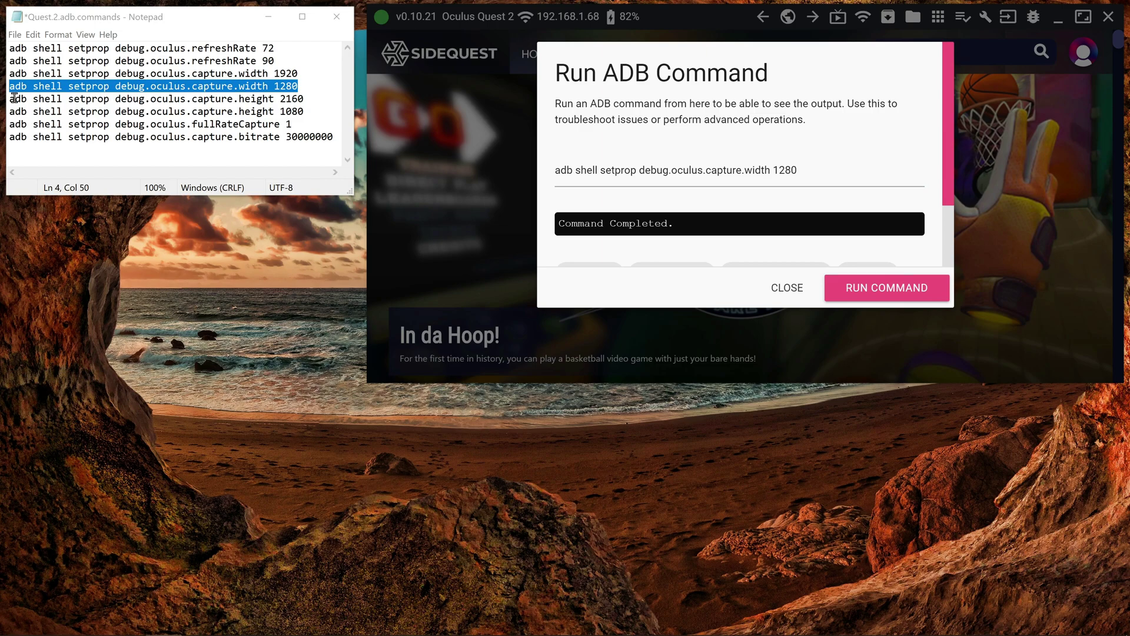
Run the setprop command setting the capture height to 2160.
drag(8, 100, 305, 101)
key(ctrl+c)
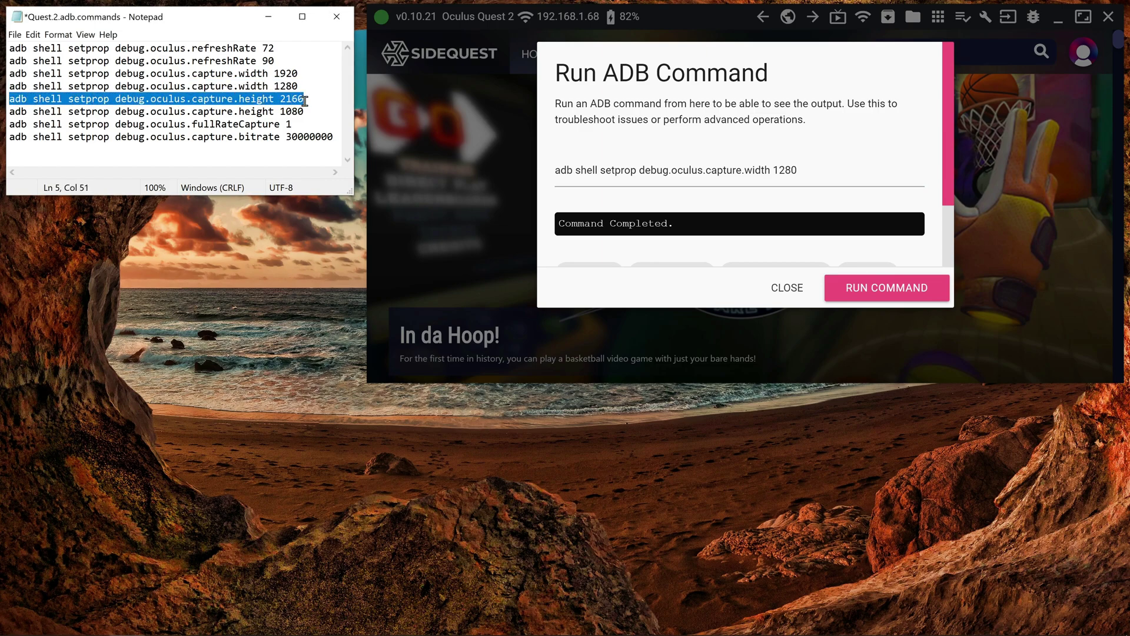
drag(830, 170, 475, 163)
key(ctrl+v)
click(856, 287)
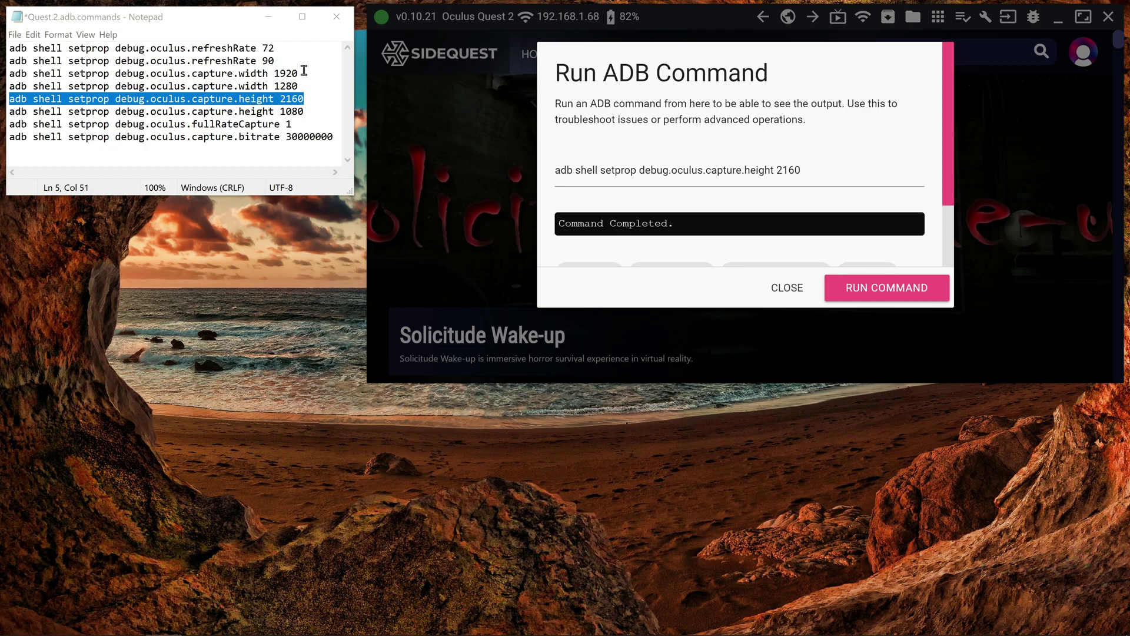
click(96, 624)
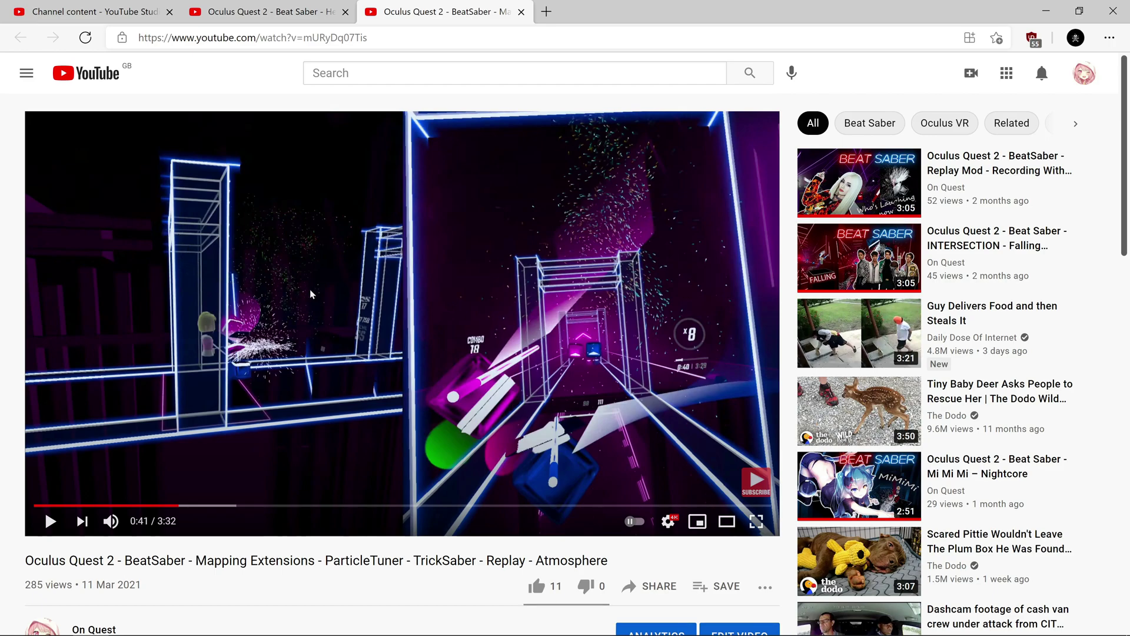
Switch to the Headphones – Nightcore video tab and minimize the browser.
click(285, 7)
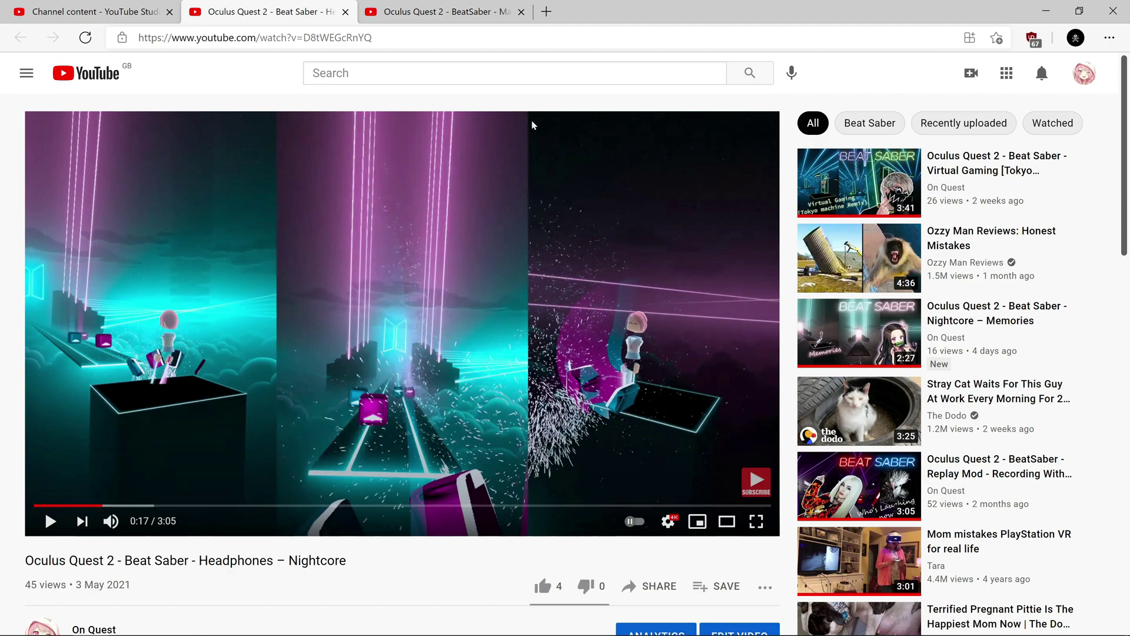
click(1041, 4)
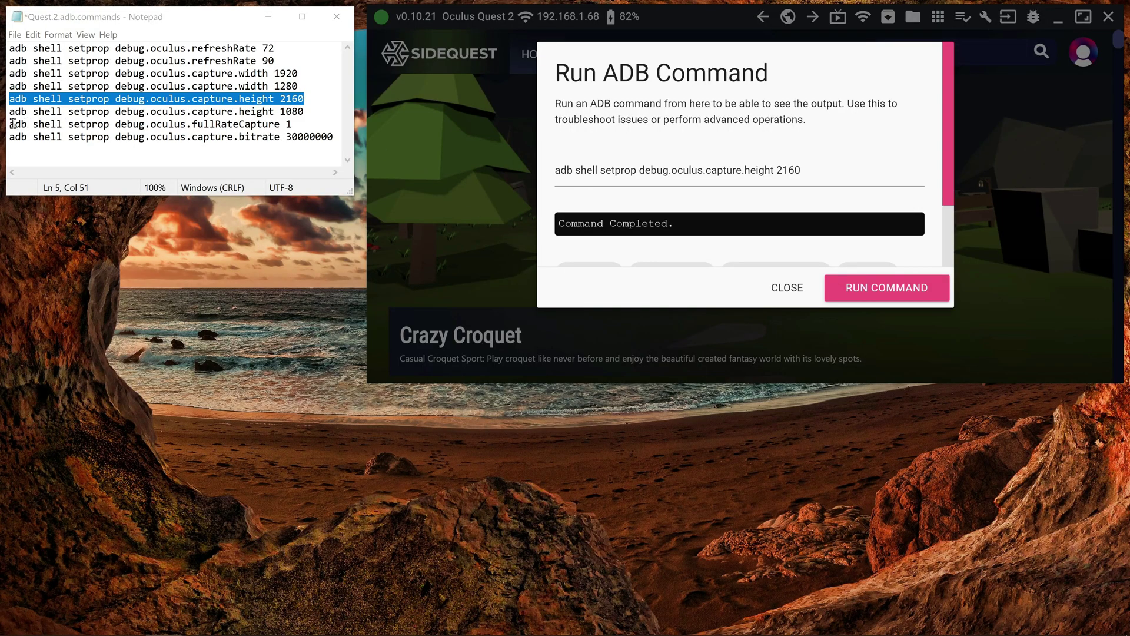
Run the fullRateCapture 1 setprop command on the headset.
drag(10, 124, 298, 127)
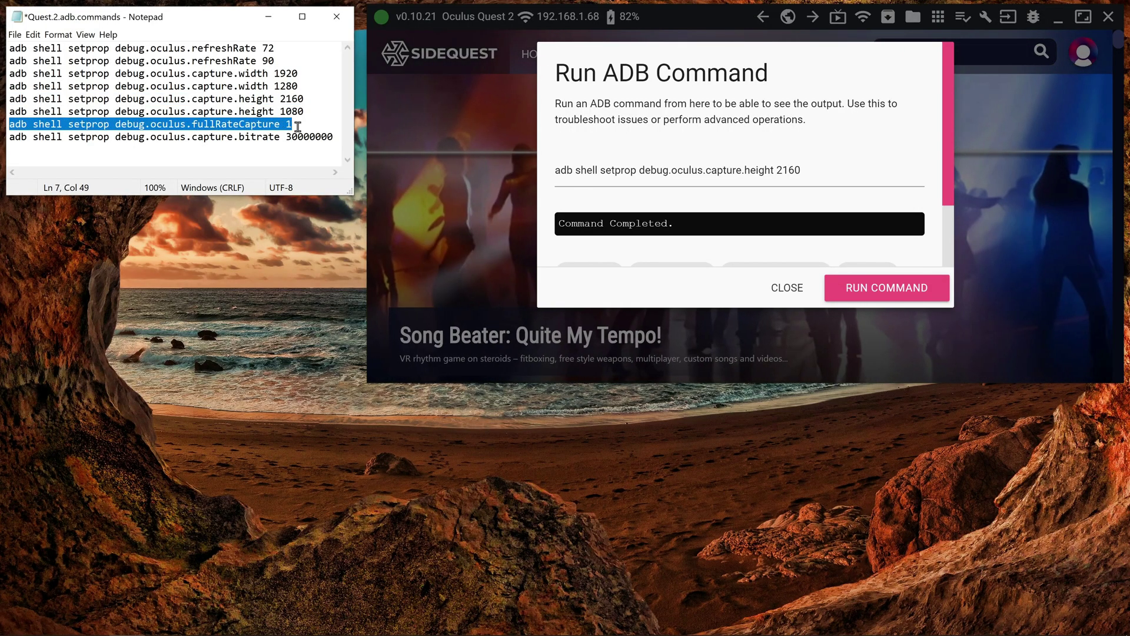
triple_click(831, 169)
text(adb shell setprop debug.oculus.fullRateCapture 1)
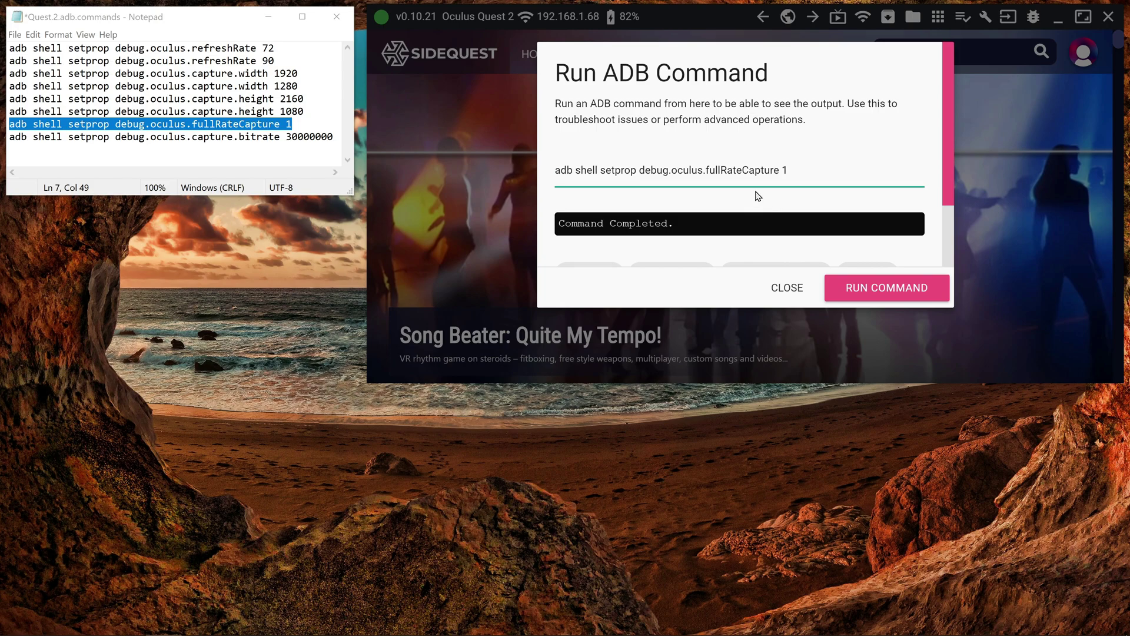
click(861, 286)
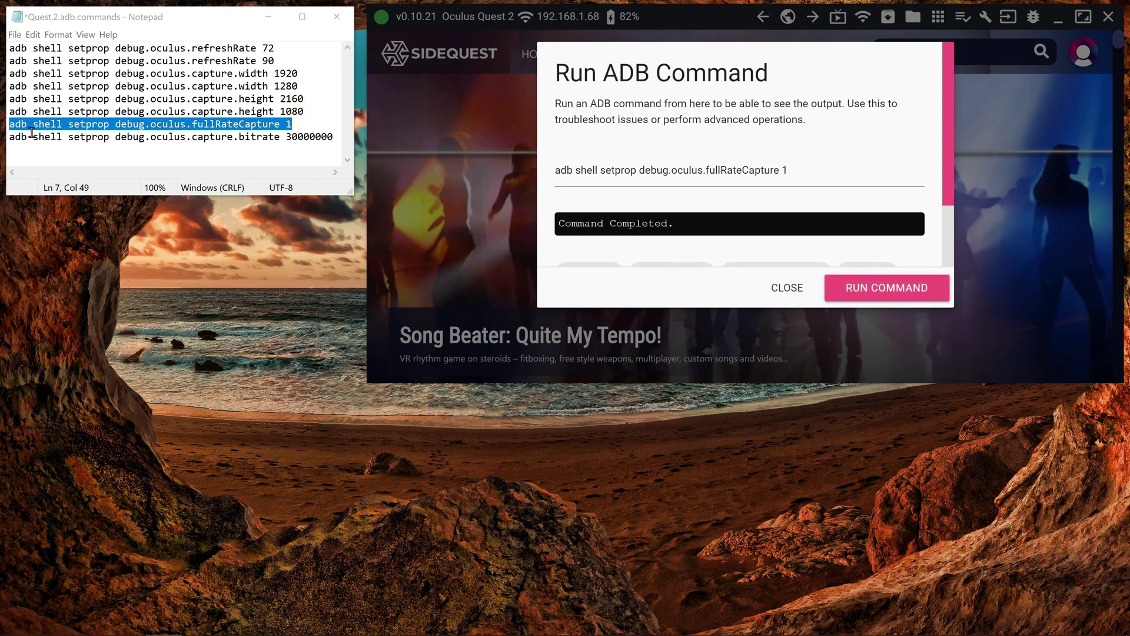
Run the capture bitrate 30000000 command, then close the command window.
drag(10, 137, 338, 148)
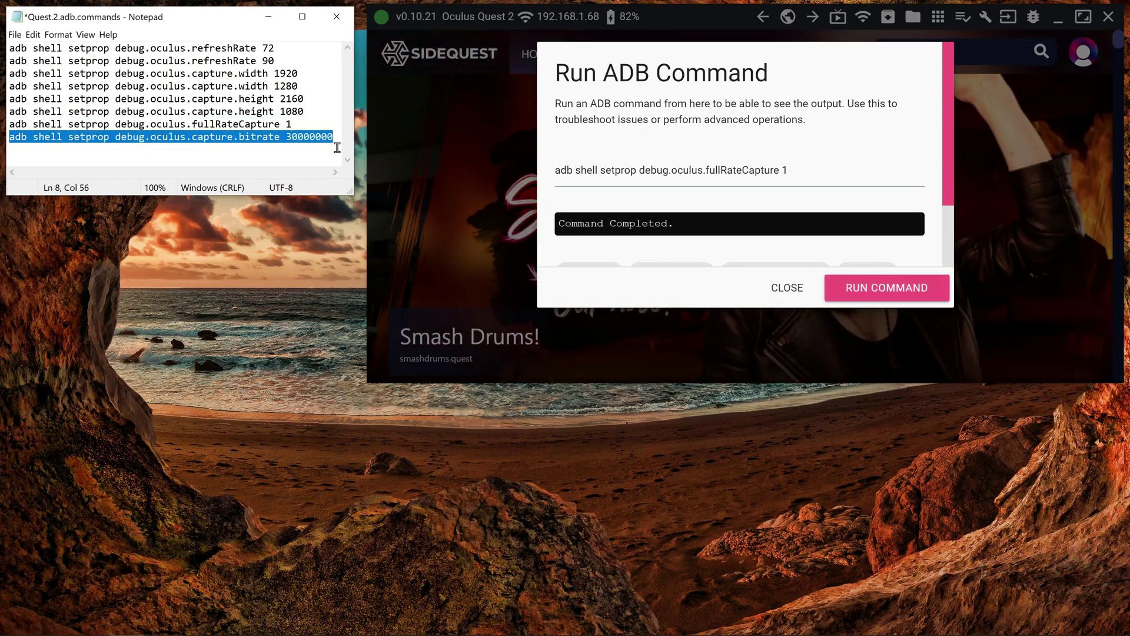
key(ctrl+c)
triple_click(805, 171)
key(ctrl+v)
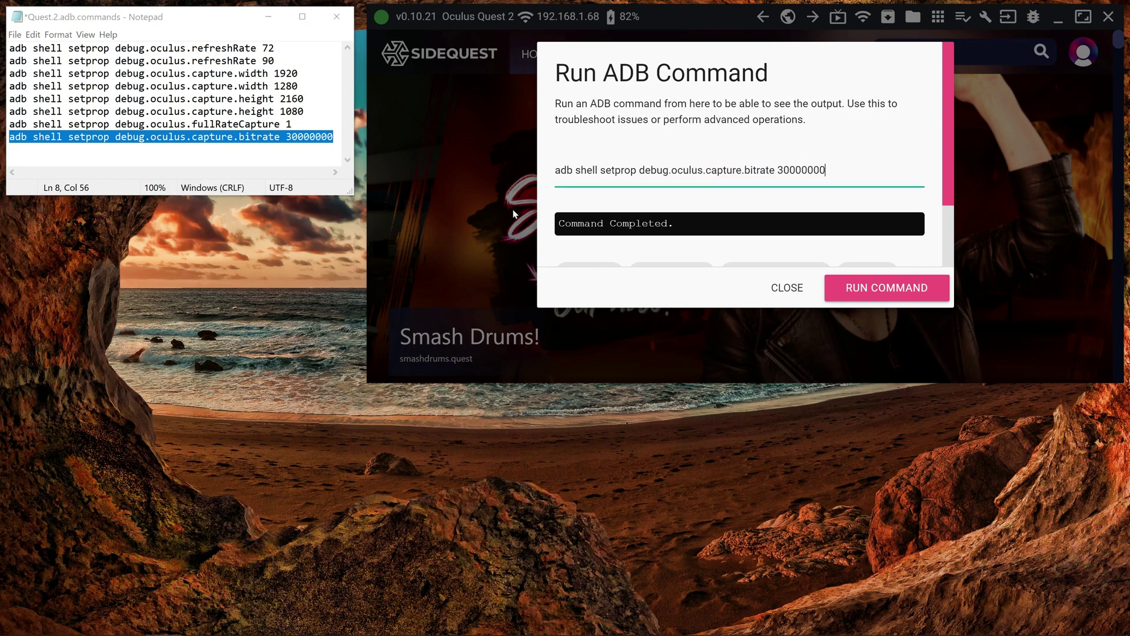
click(891, 293)
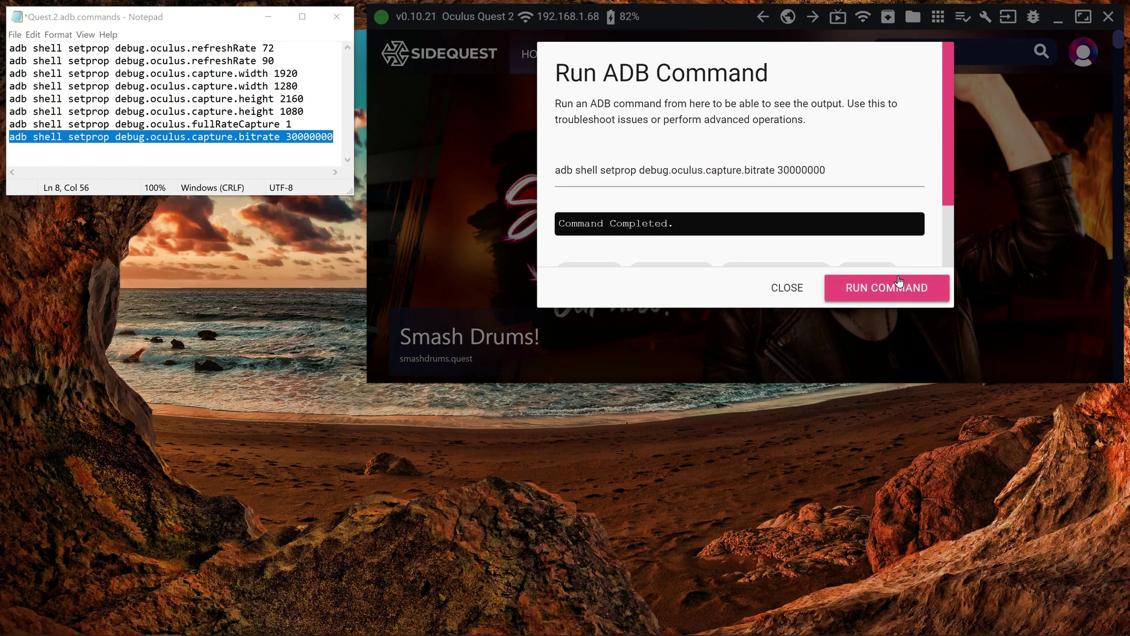
click(793, 288)
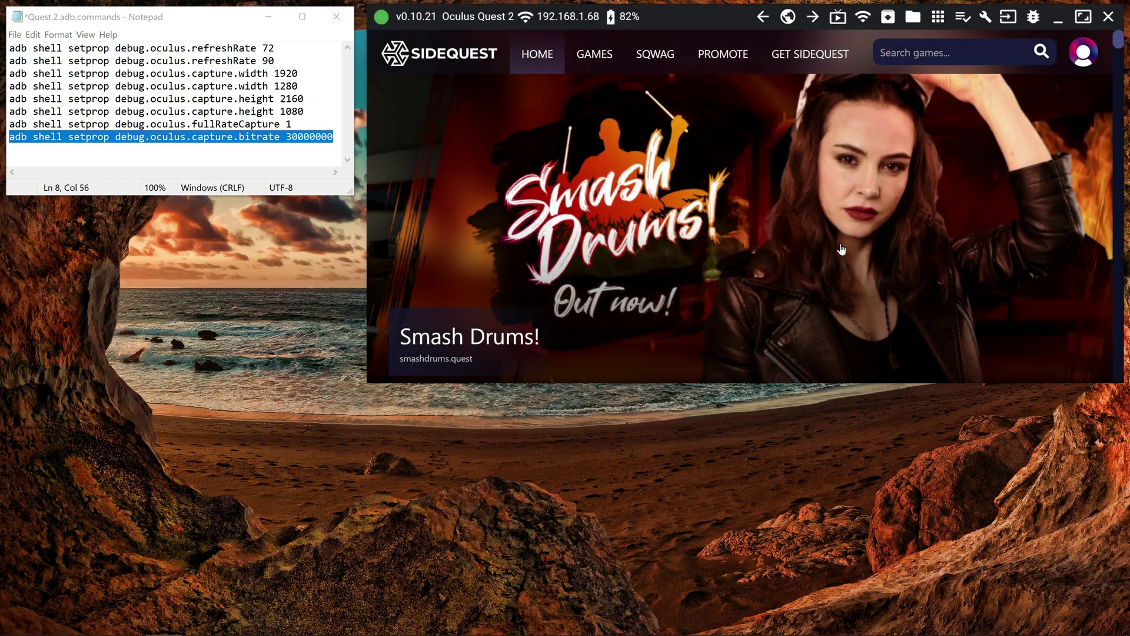
In device settings, set fixed foveated rendering to High Top.
click(986, 18)
scroll(755, 259, down, 3)
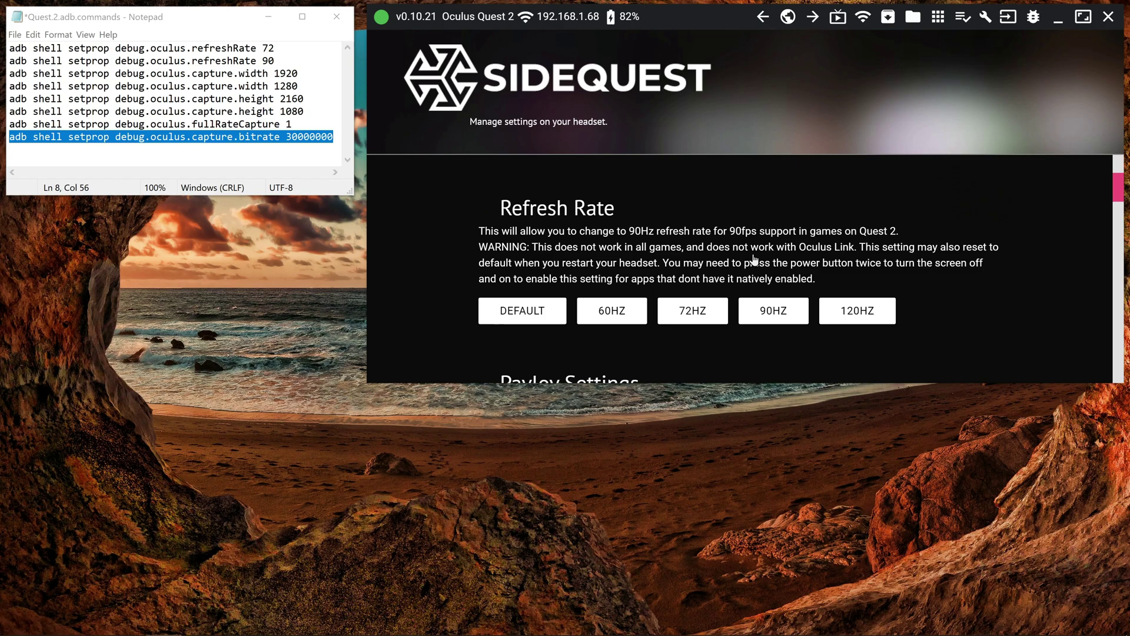
scroll(736, 250, down, 1)
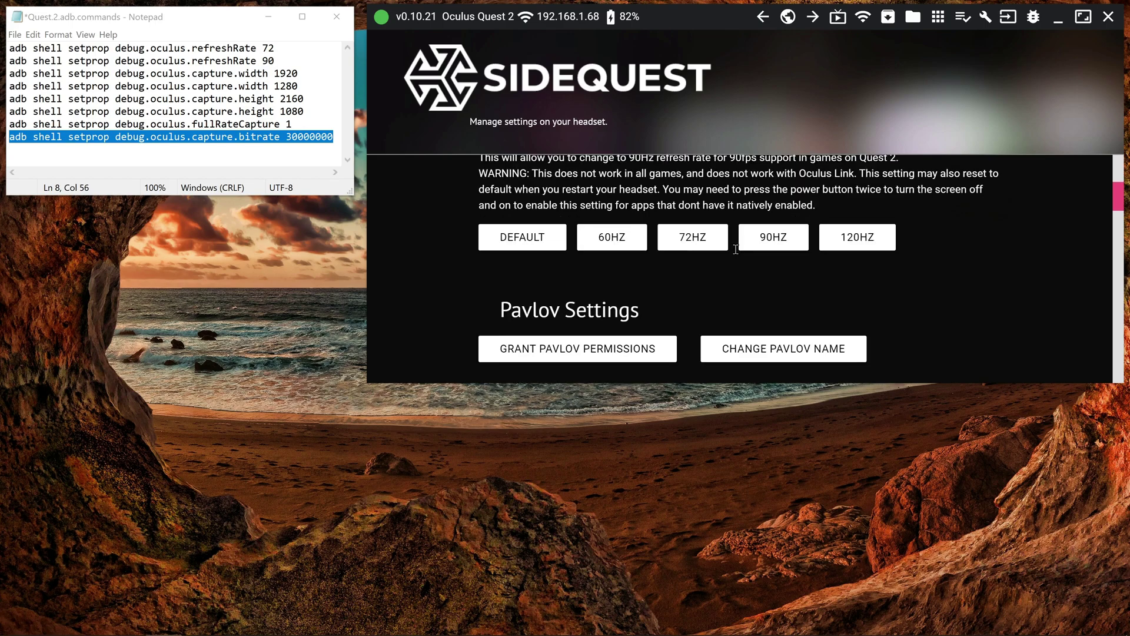
scroll(736, 250, down, 3)
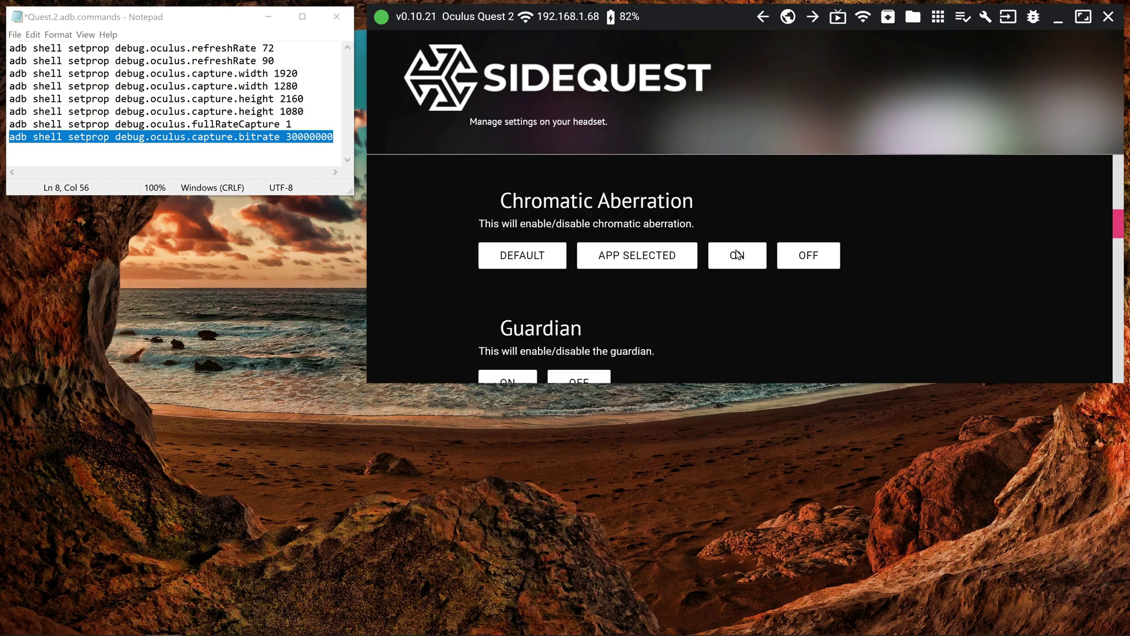
scroll(737, 255, down, 2)
scroll(736, 254, down, 2)
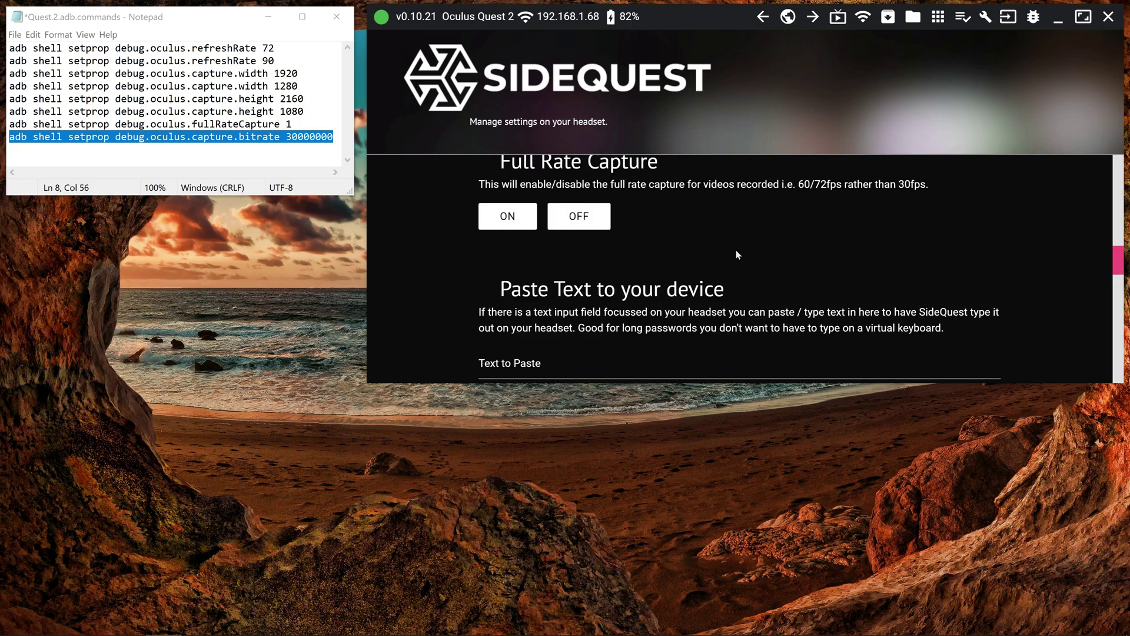
scroll(737, 254, down, 2)
scroll(737, 254, down, 2)
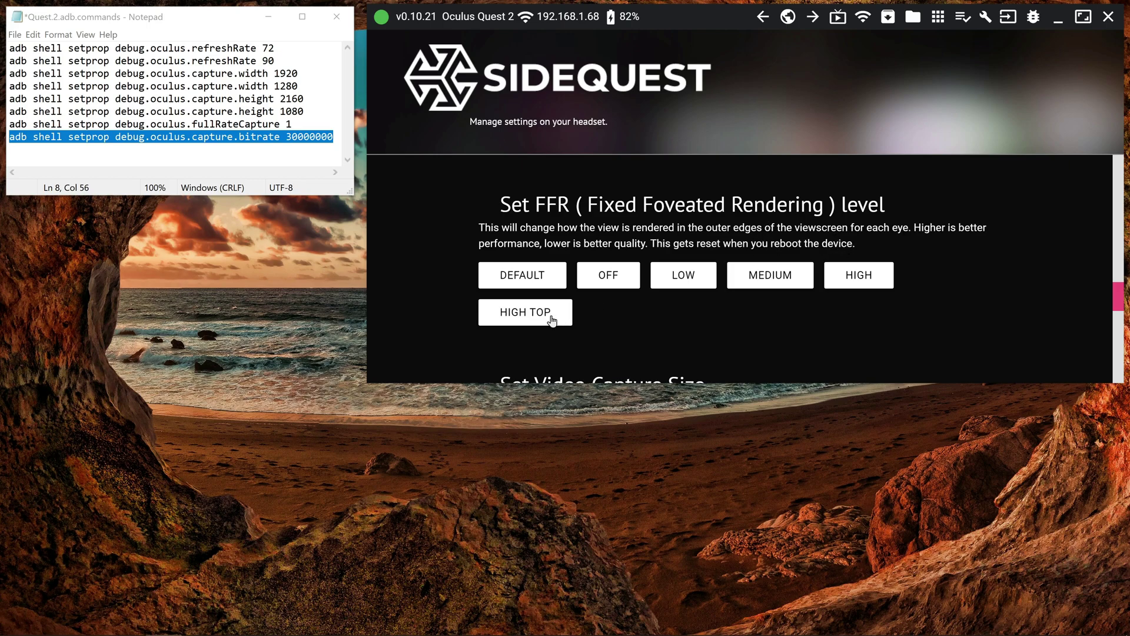
click(551, 318)
Set the CPU and GPU level to Level 4.
scroll(851, 339, down, 3)
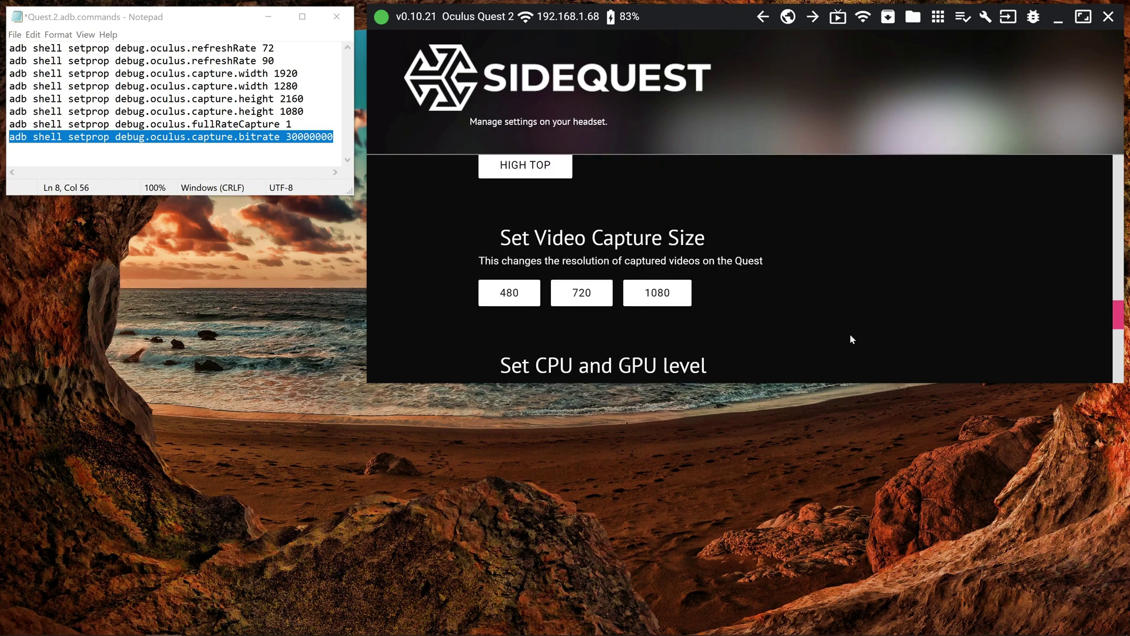
scroll(835, 318, down, 3)
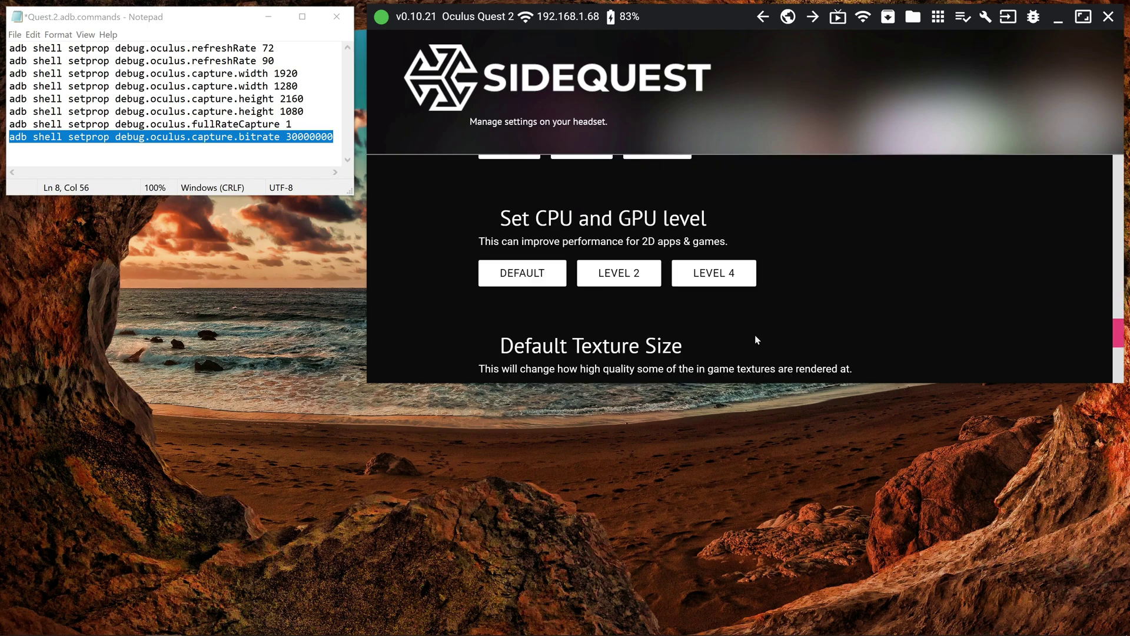
click(718, 281)
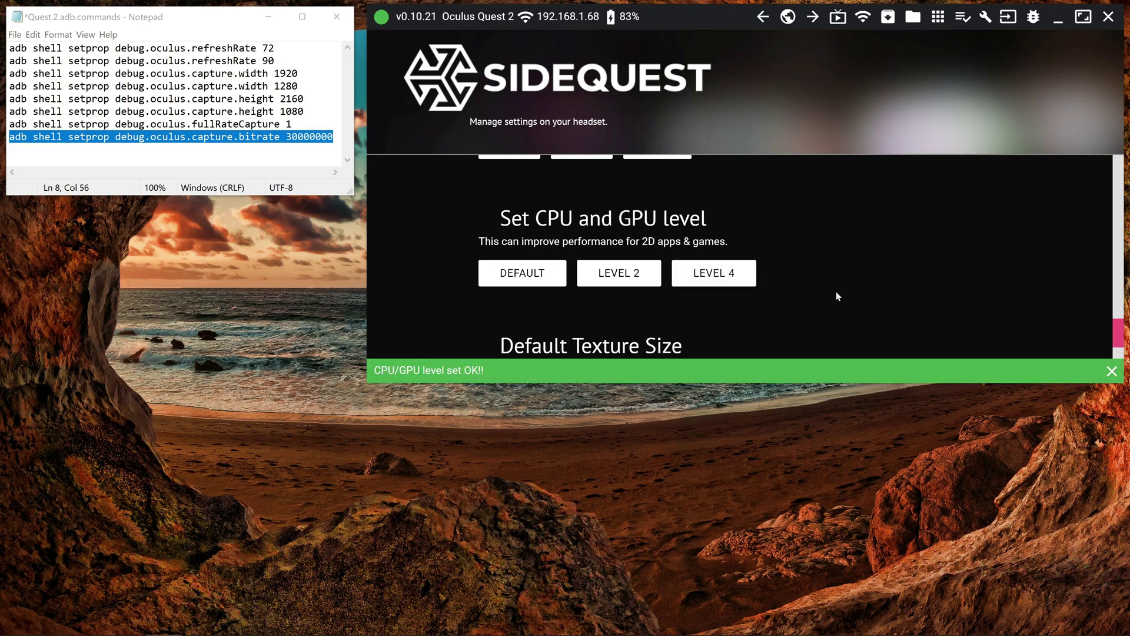
scroll(836, 291, down, 3)
scroll(838, 296, down, 2)
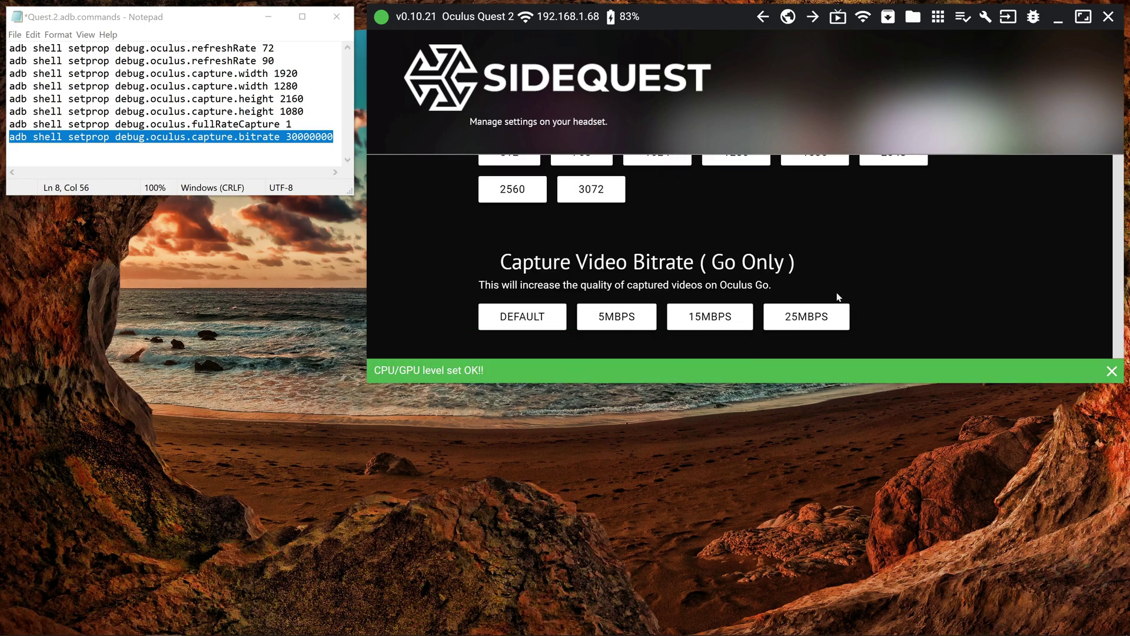
Start closing SideQuest, then cancel the Close SideQuest dialog.
click(1107, 20)
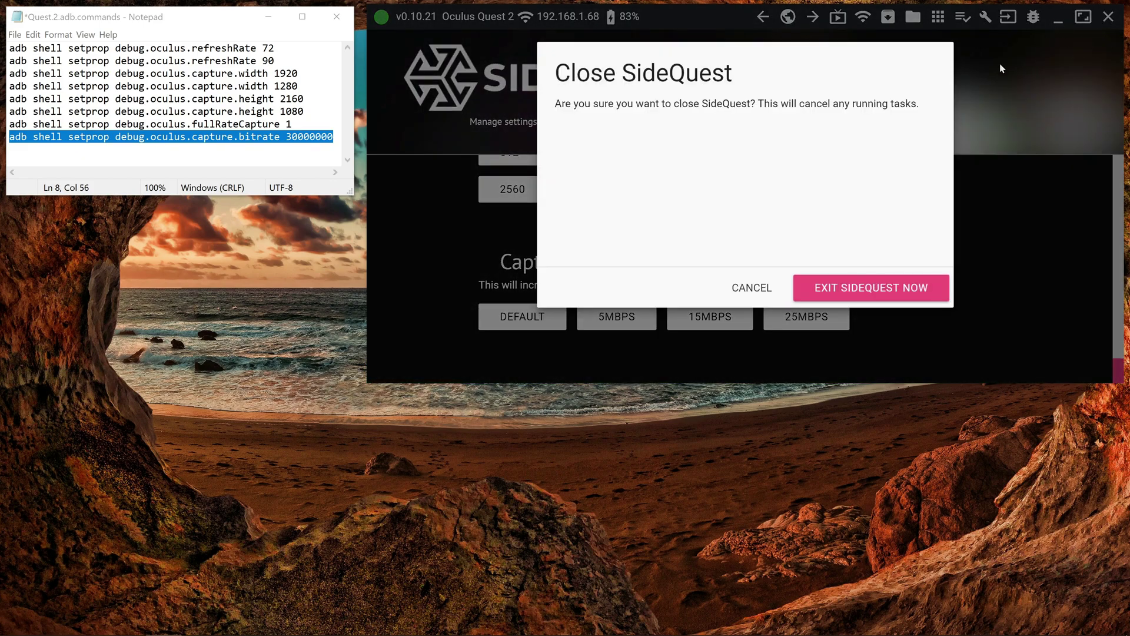
click(752, 288)
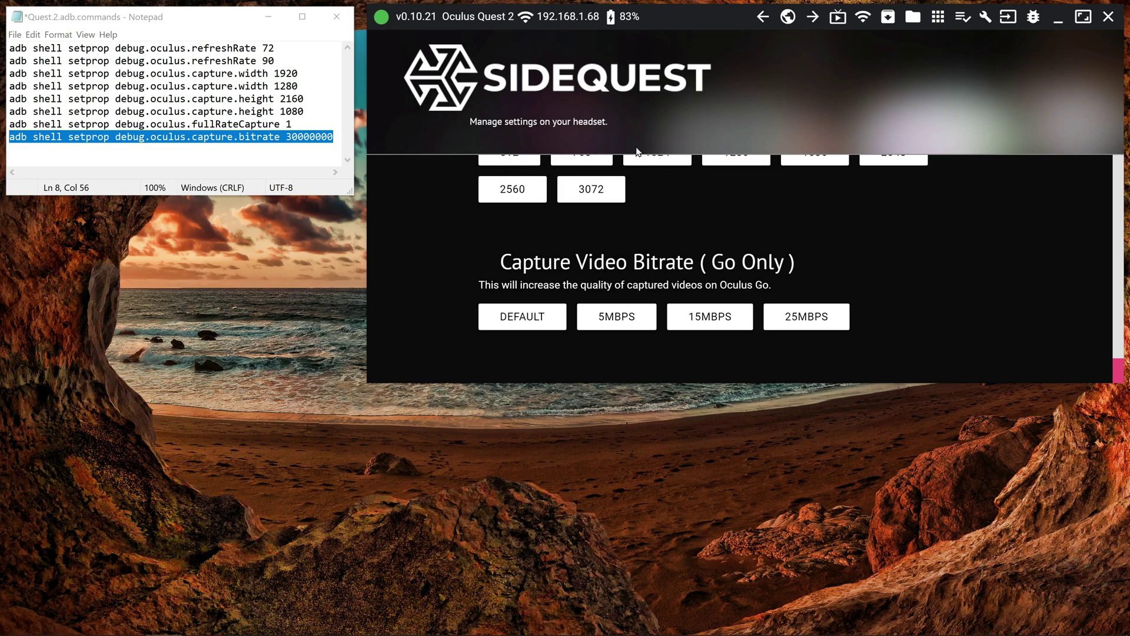